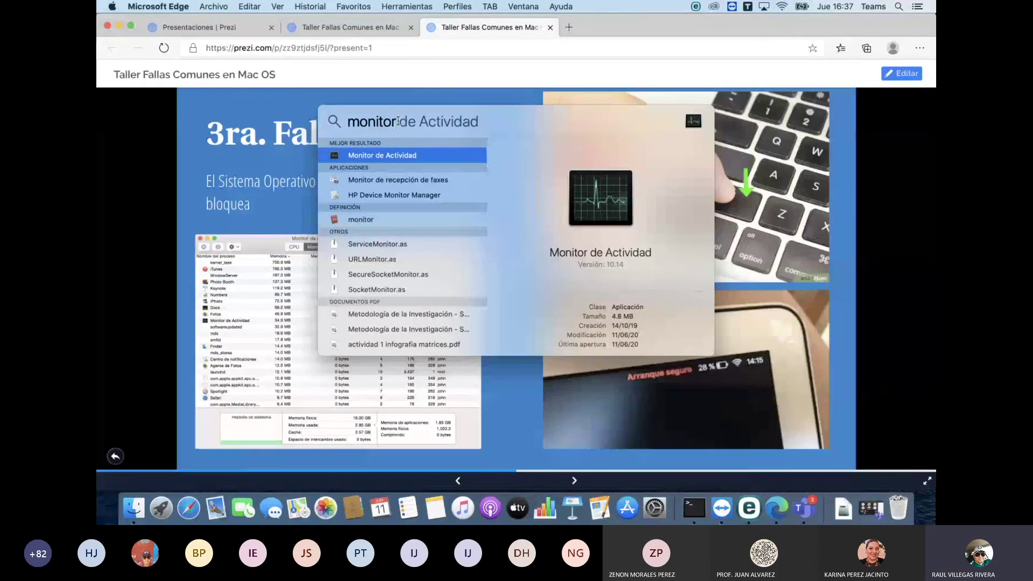
# Open Monitor de Actividad from the Spotlight search results and review the processes listed by CPU usage.
pyautogui.press('super+a')
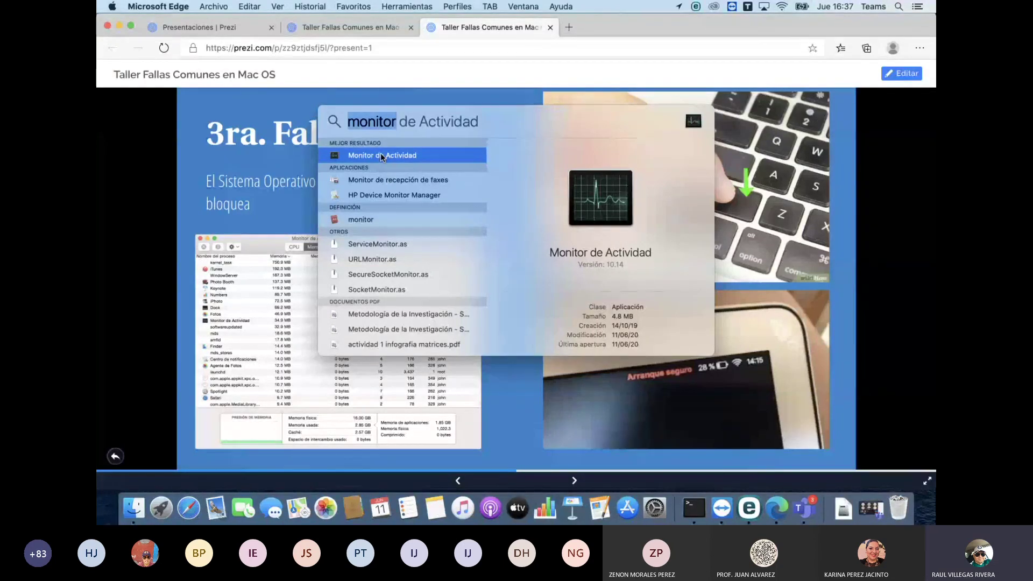
pyautogui.doubleClick(381, 155)
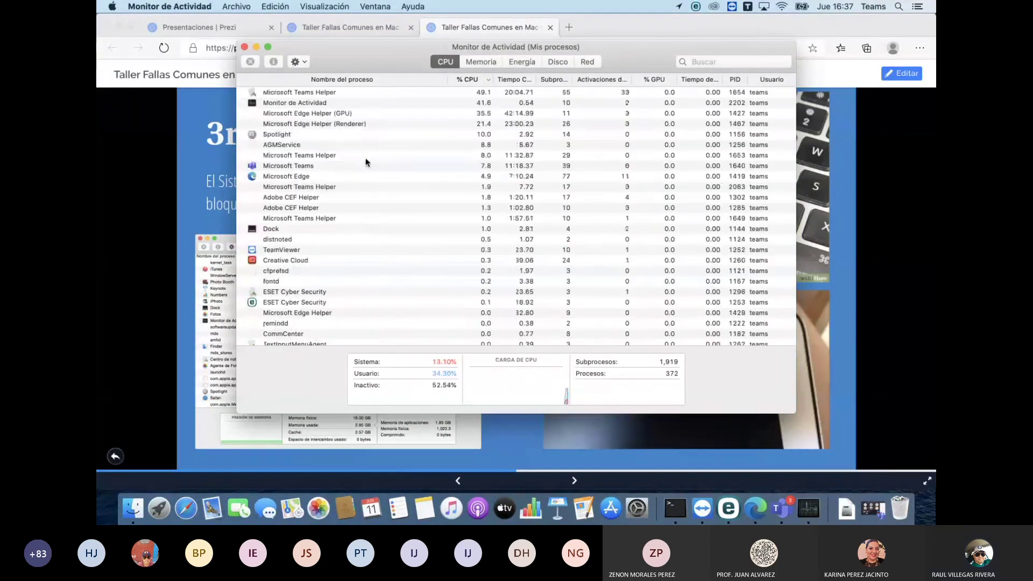
pyautogui.scroll(-5, 366, 162)
pyautogui.scroll(2, 365, 163)
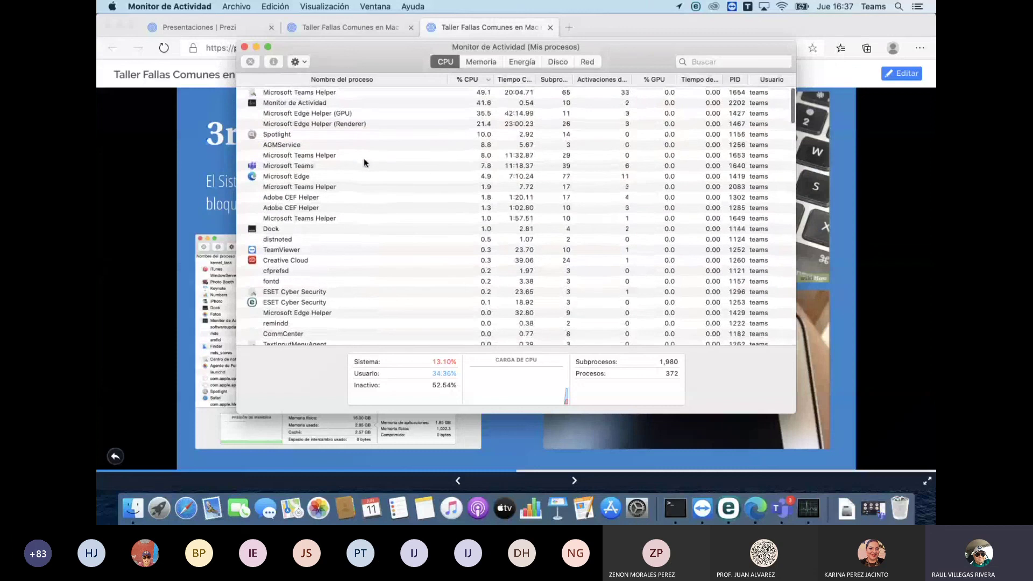
pyautogui.scroll(3, 361, 159)
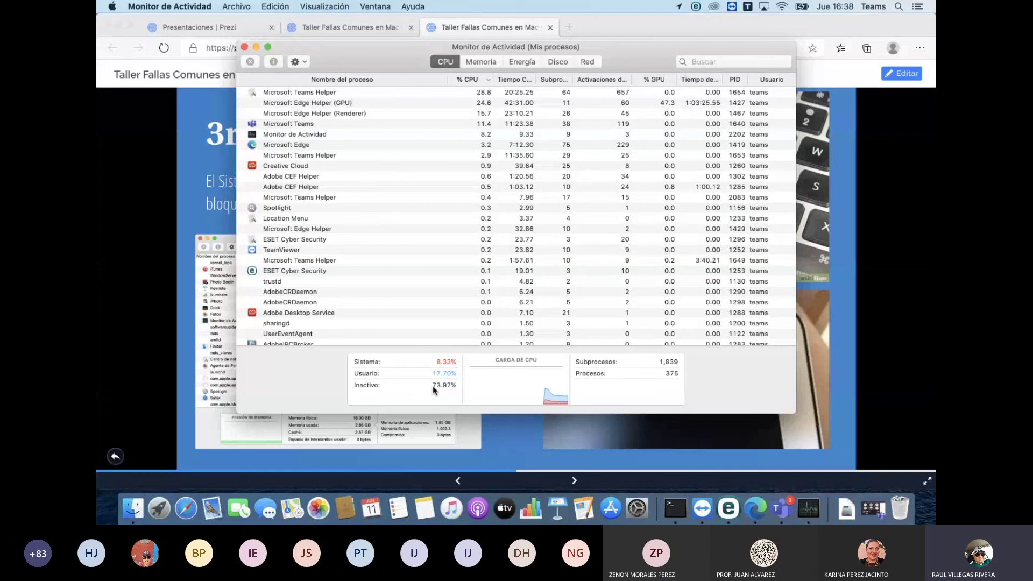
pyautogui.scroll(2, 366, 204)
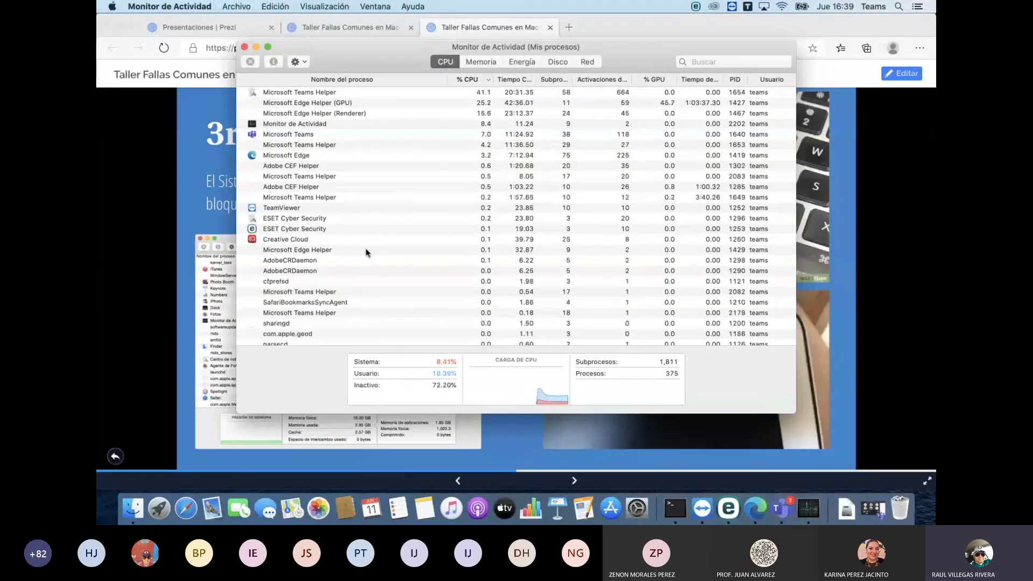
# Highlight individual processes in the CPU list, including Microsoft Teams, Microsoft Edge, TeamViewer and ESET Cyber Security, and compare their usage.
pyautogui.click(303, 139)
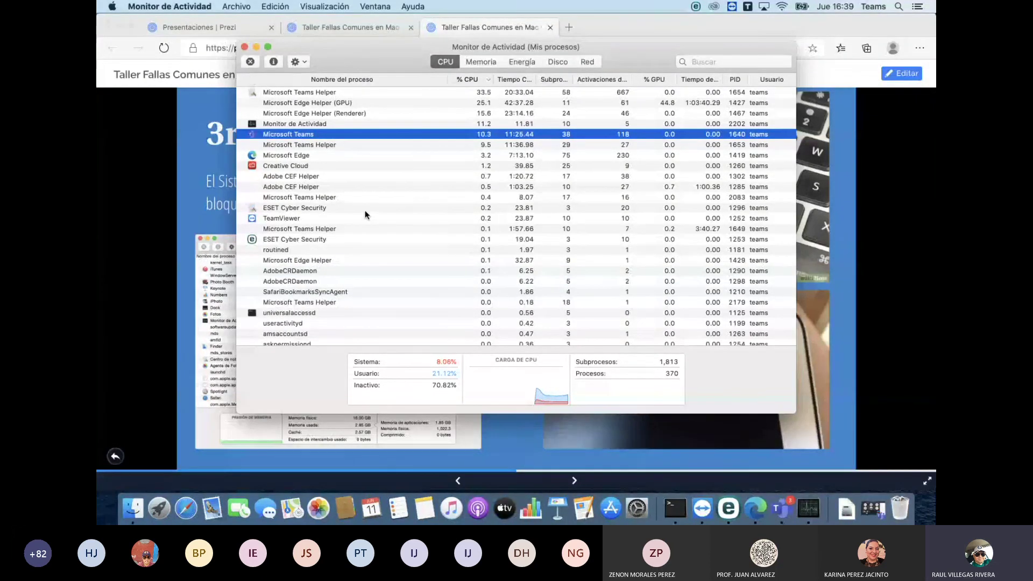
pyautogui.click(291, 158)
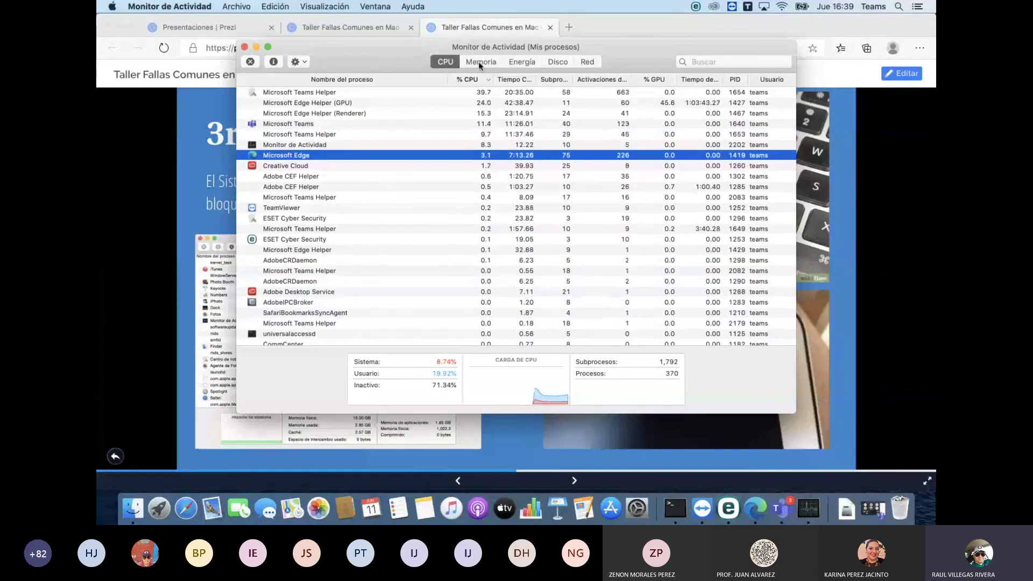
pyautogui.click(280, 210)
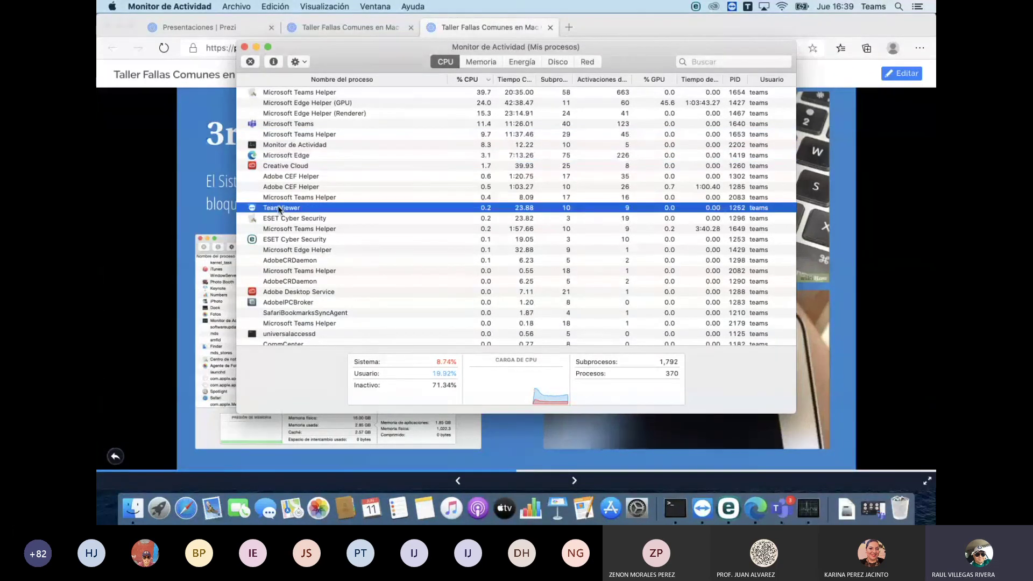
pyautogui.click(283, 240)
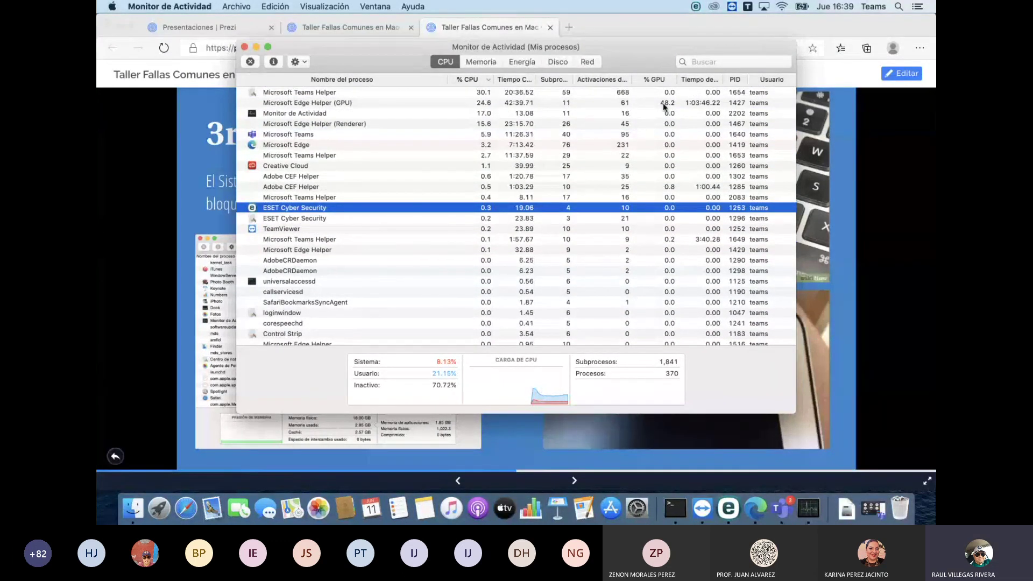
pyautogui.scroll(-3, 658, 250)
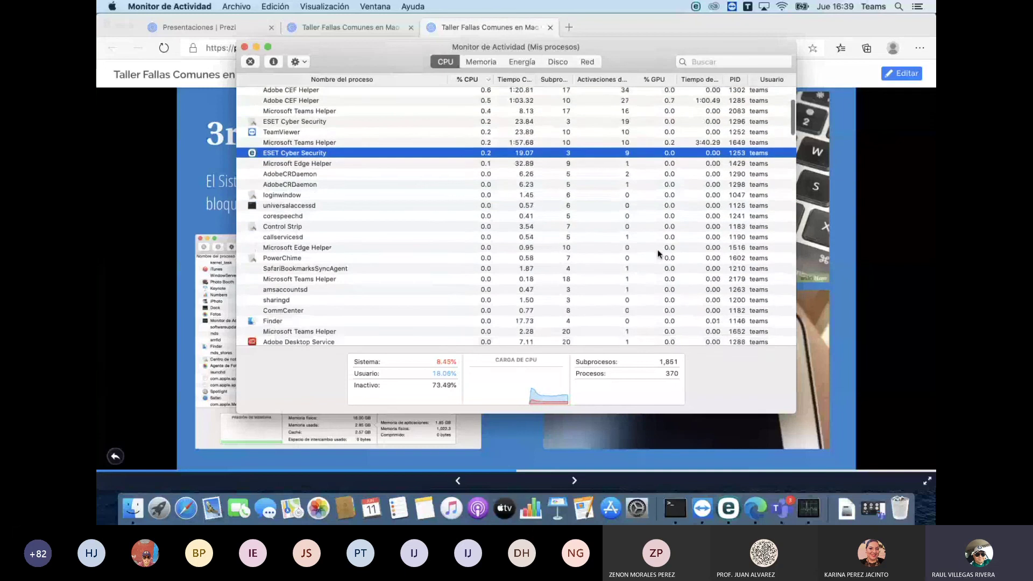
pyautogui.scroll(3, 658, 250)
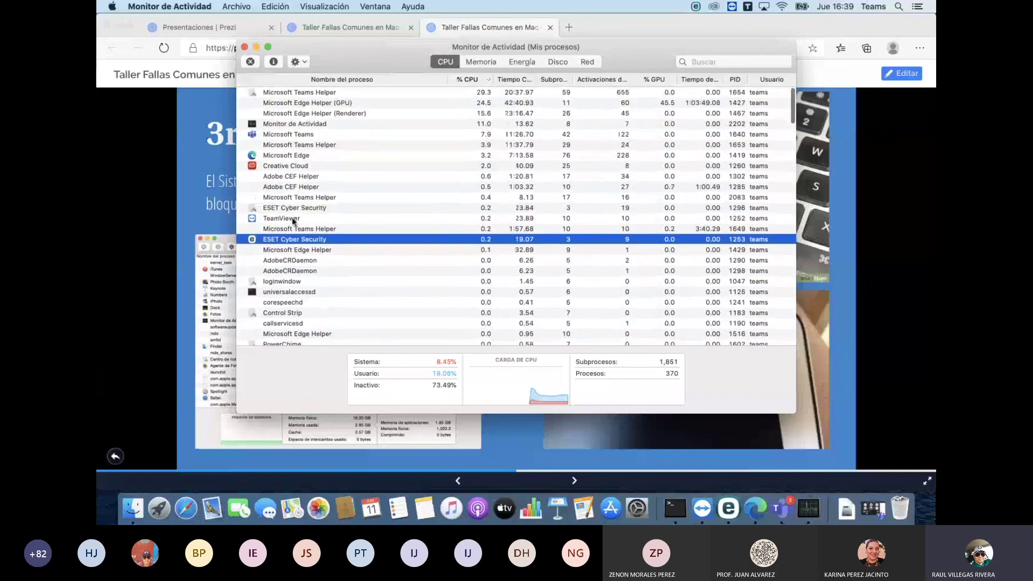
pyautogui.click(279, 208)
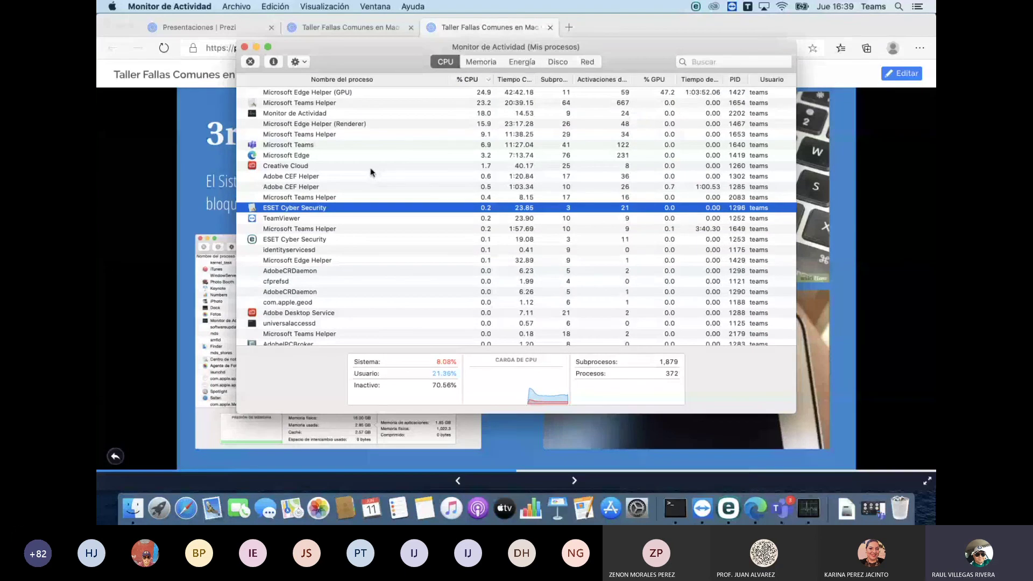
# Display the Memoria view and look through the processes sorted by memory use.
pyautogui.click(480, 61)
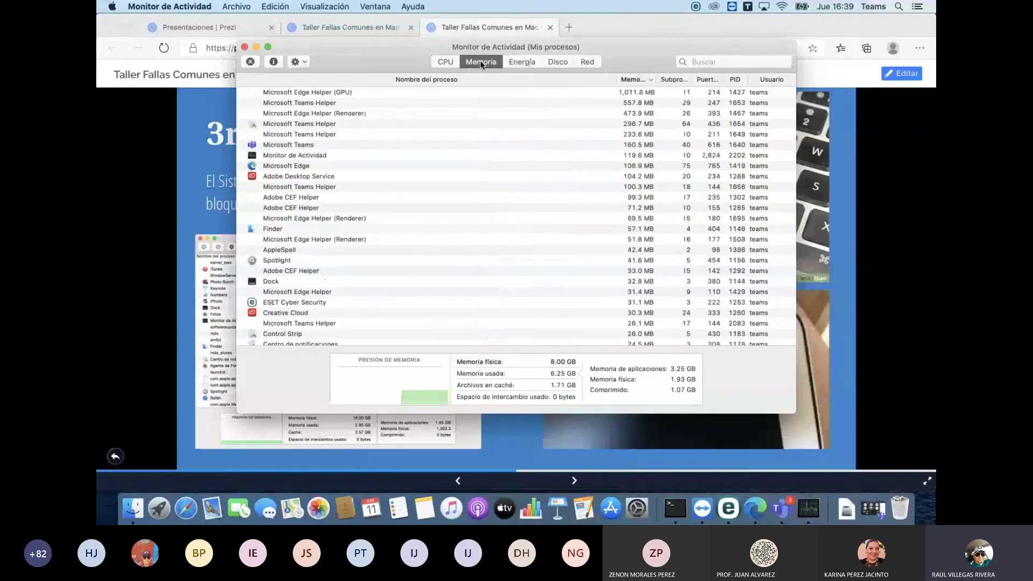
pyautogui.scroll(2, 318, 229)
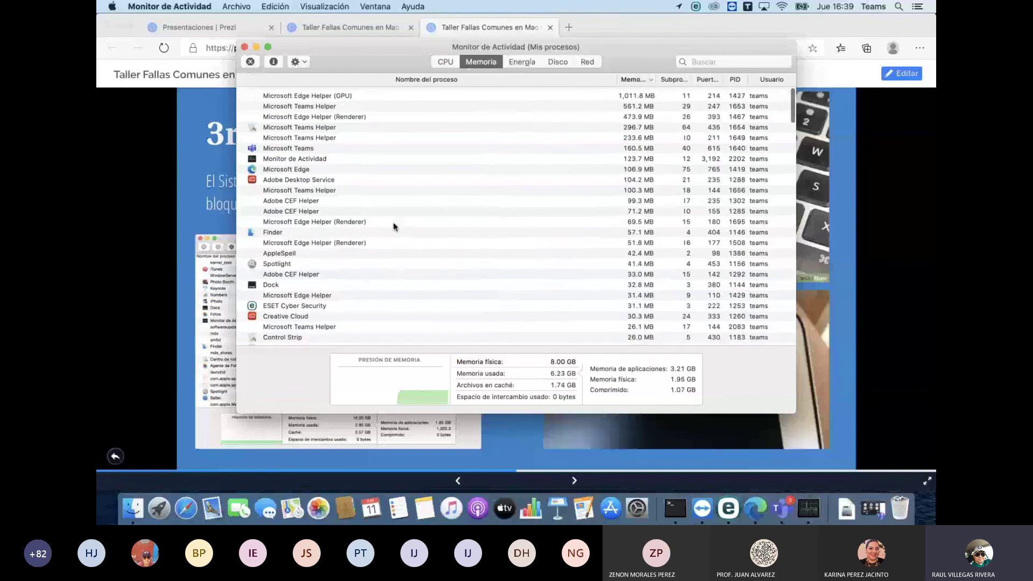
pyautogui.scroll(-15, 319, 226)
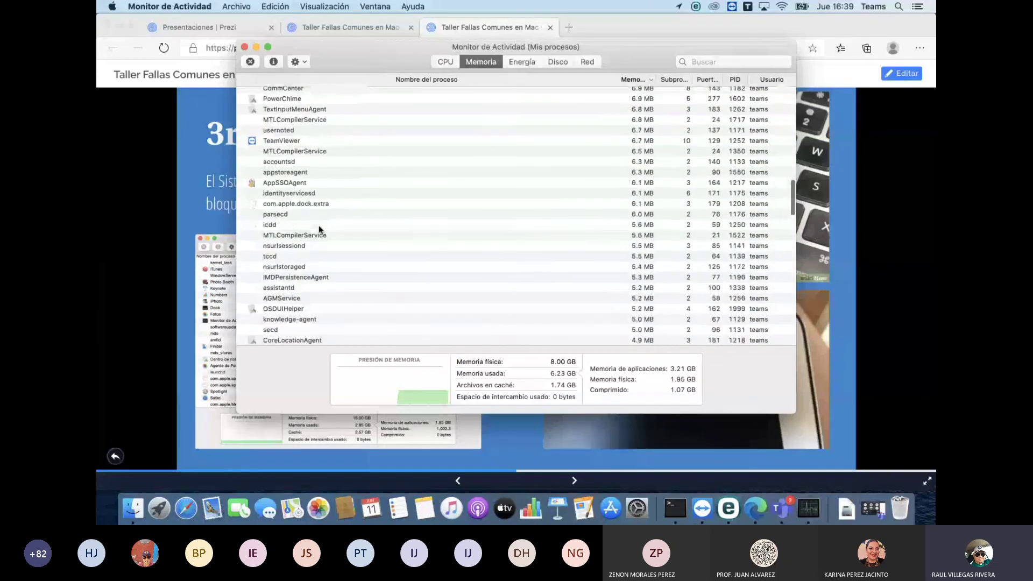
pyautogui.scroll(10, 319, 225)
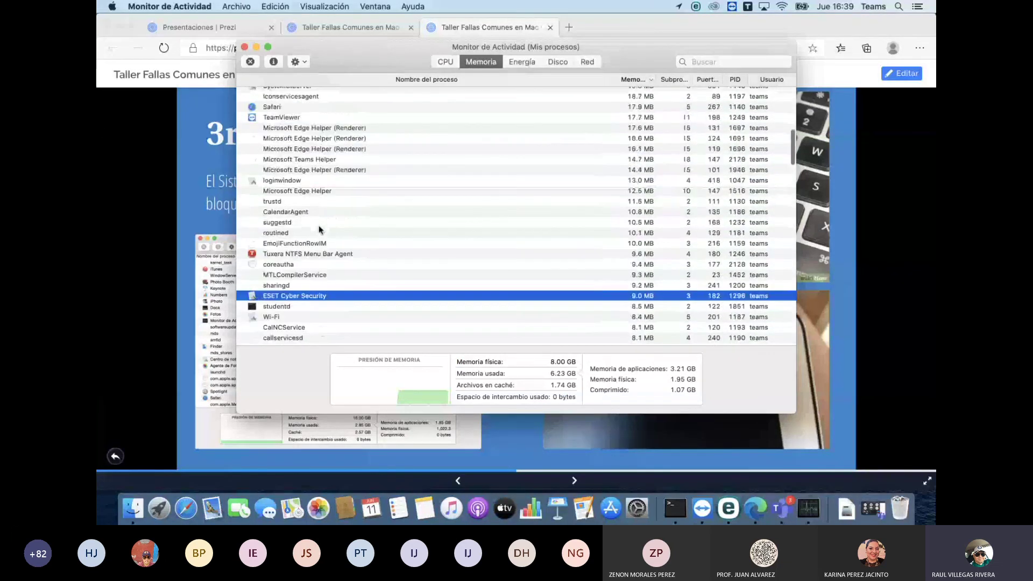
pyautogui.scroll(10, 318, 225)
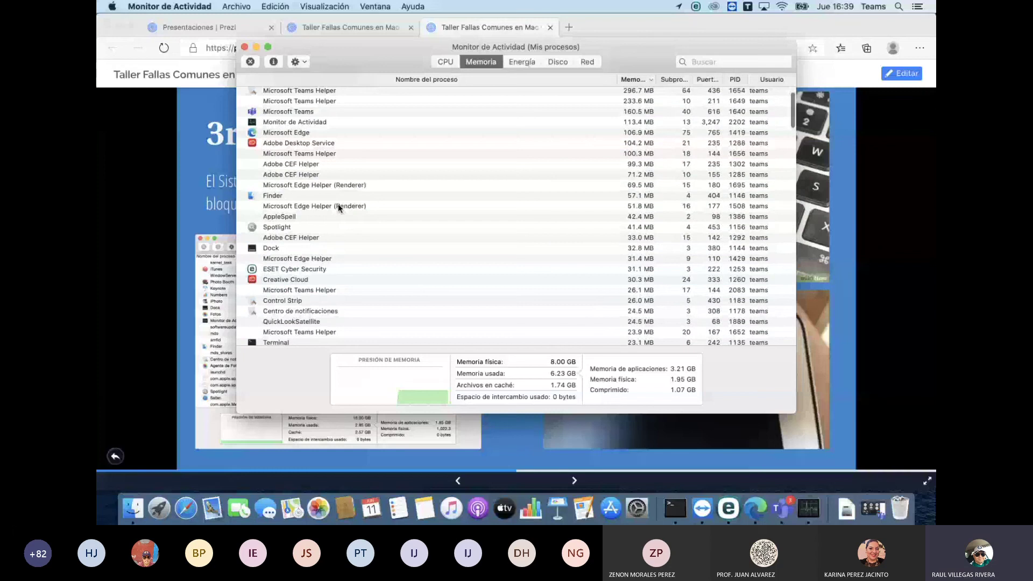
# Display the Disco view and examine the bytes written and read by each process.
pyautogui.click(557, 62)
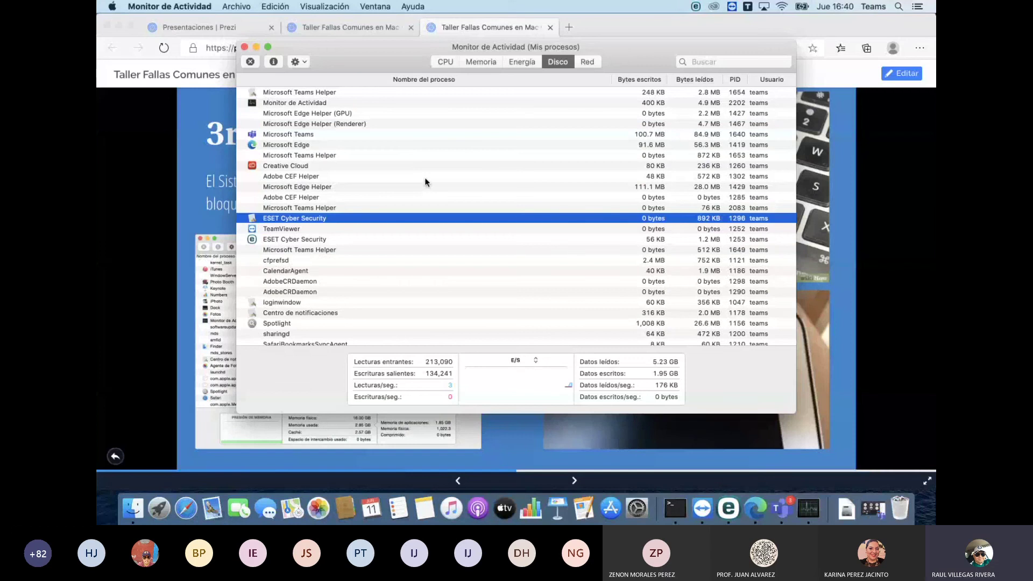
pyautogui.scroll(-5, 409, 193)
pyautogui.scroll(6, 345, 215)
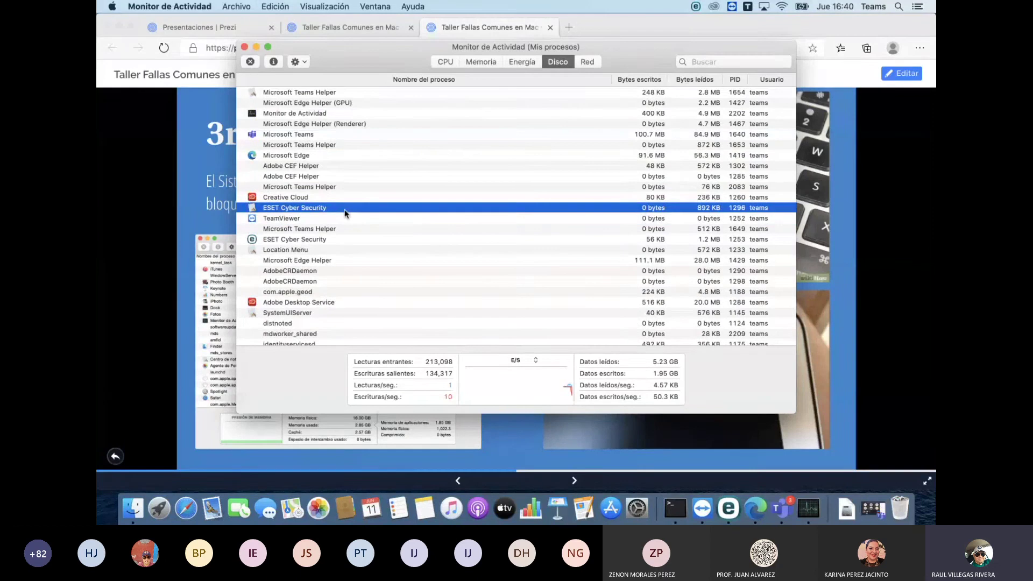
pyautogui.scroll(-4, 345, 213)
pyautogui.scroll(4, 345, 213)
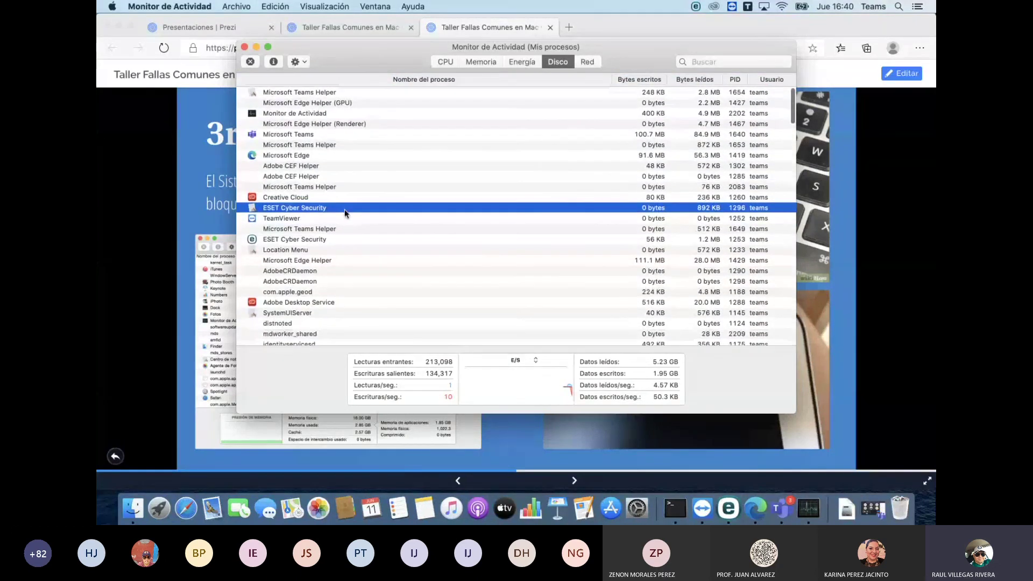
# Return to the CPU view and close the Monitor de Actividad window to get back to the presentation.
pyautogui.click(446, 62)
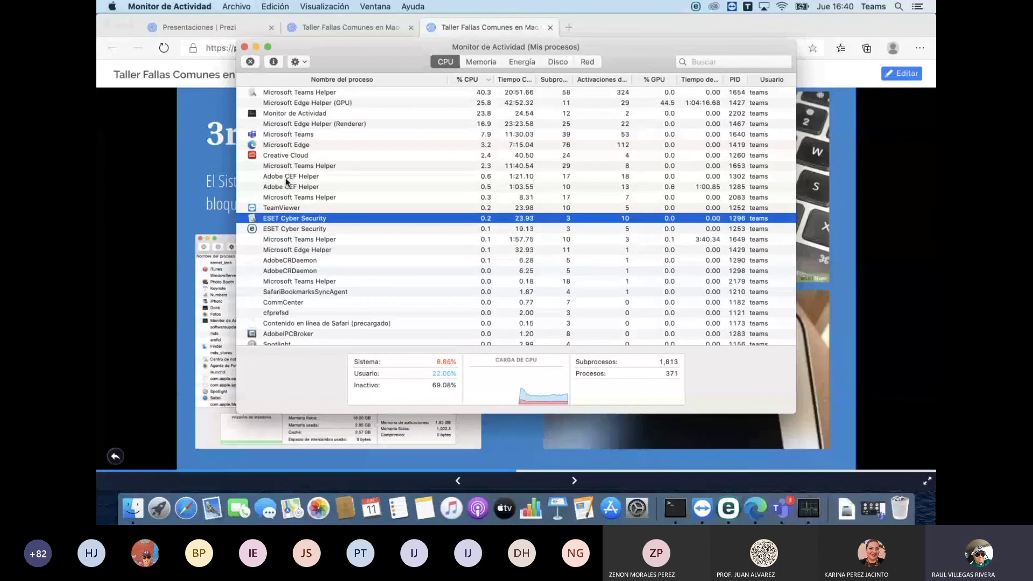
pyautogui.click(244, 48)
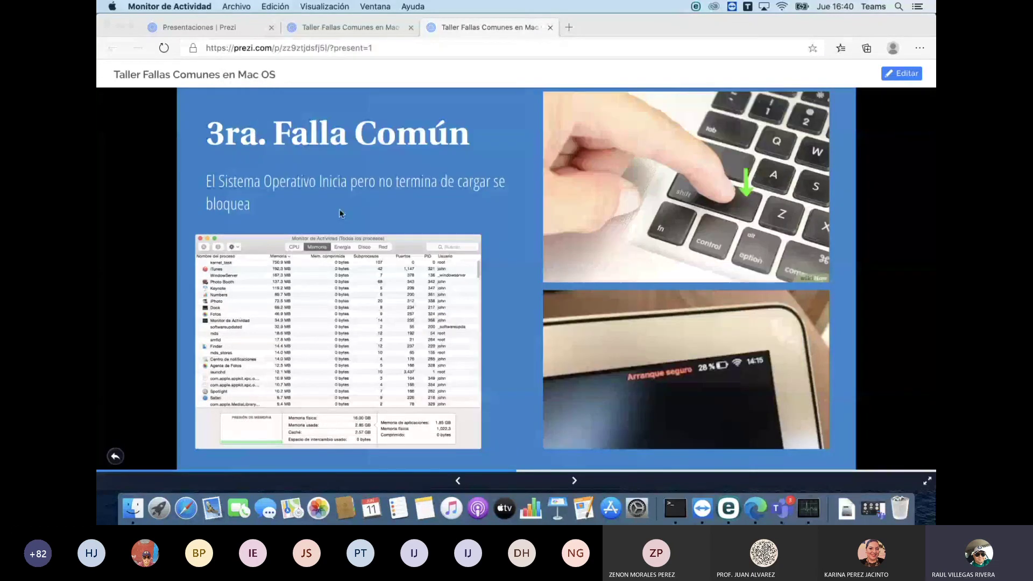
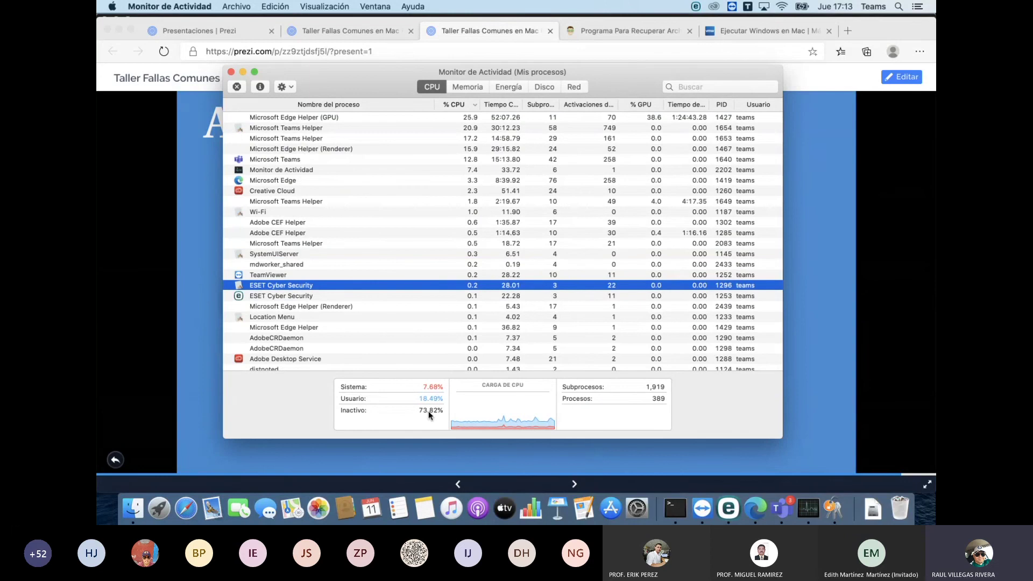
# Browse the full CPU process list in Monitor de Actividad and show the Memoria view.
pyautogui.scroll(-5, 355, 285)
pyautogui.scroll(-15, 355, 289)
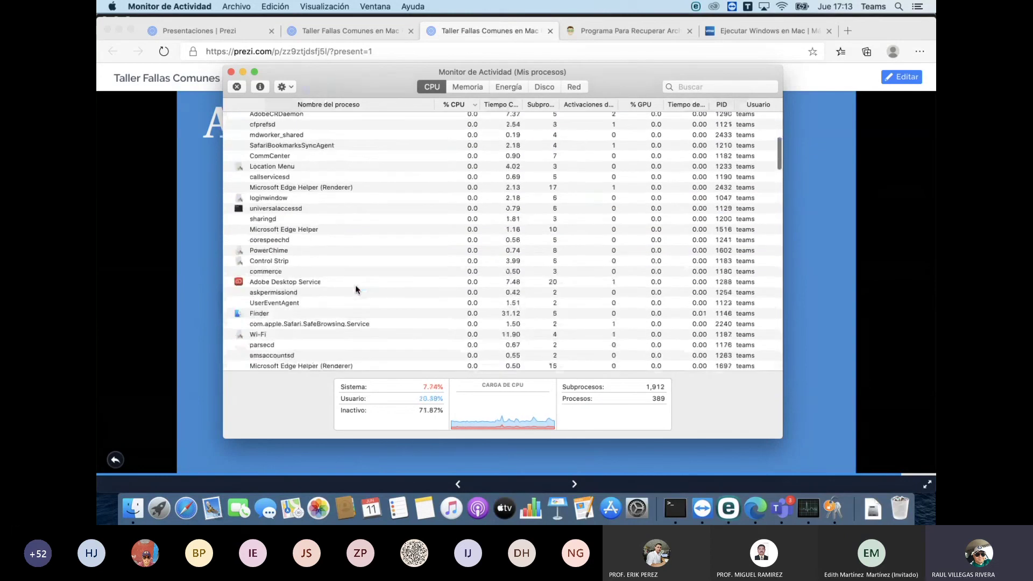
pyautogui.scroll(10, 356, 289)
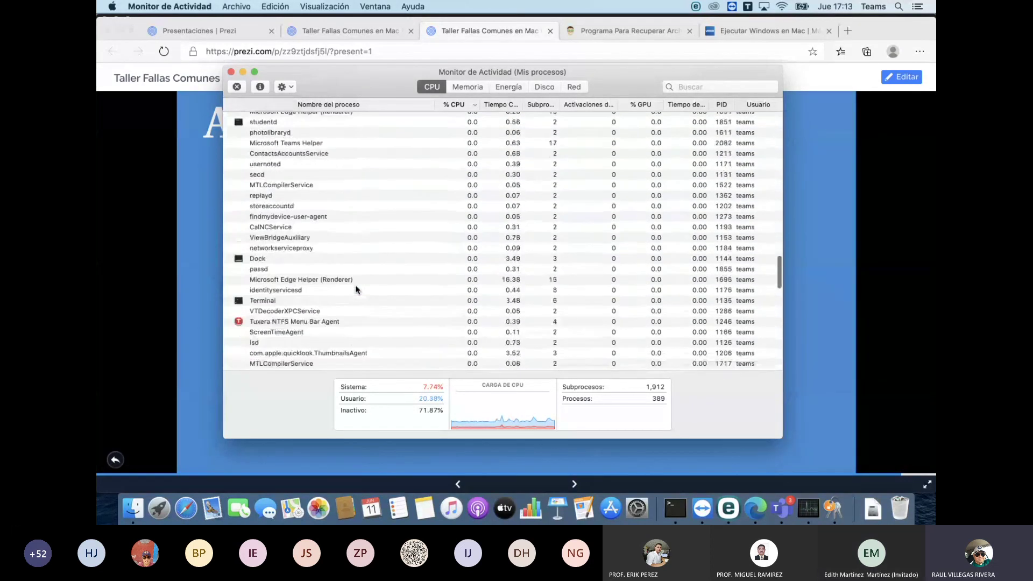
pyautogui.scroll(6, 355, 289)
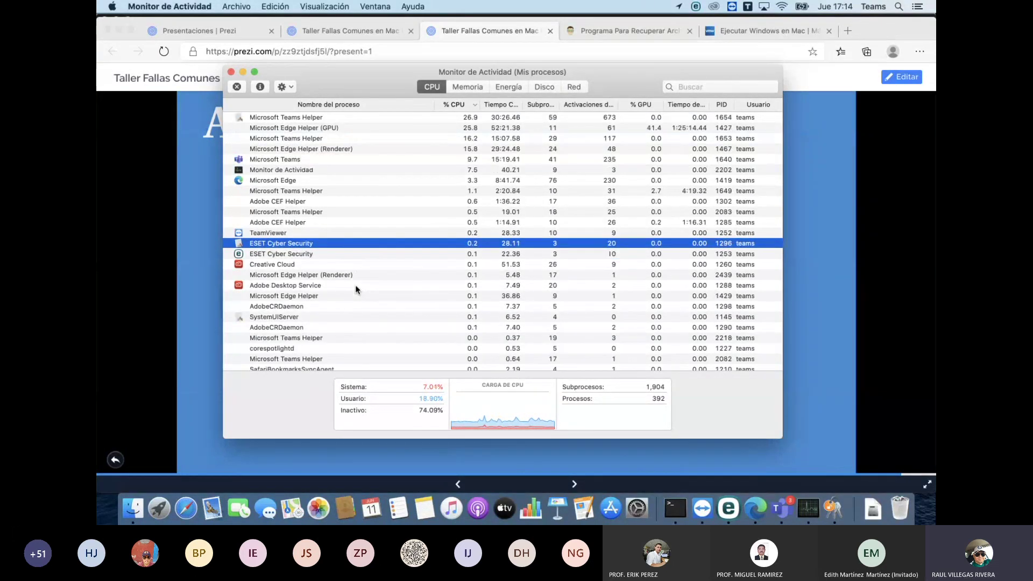
pyautogui.click(467, 88)
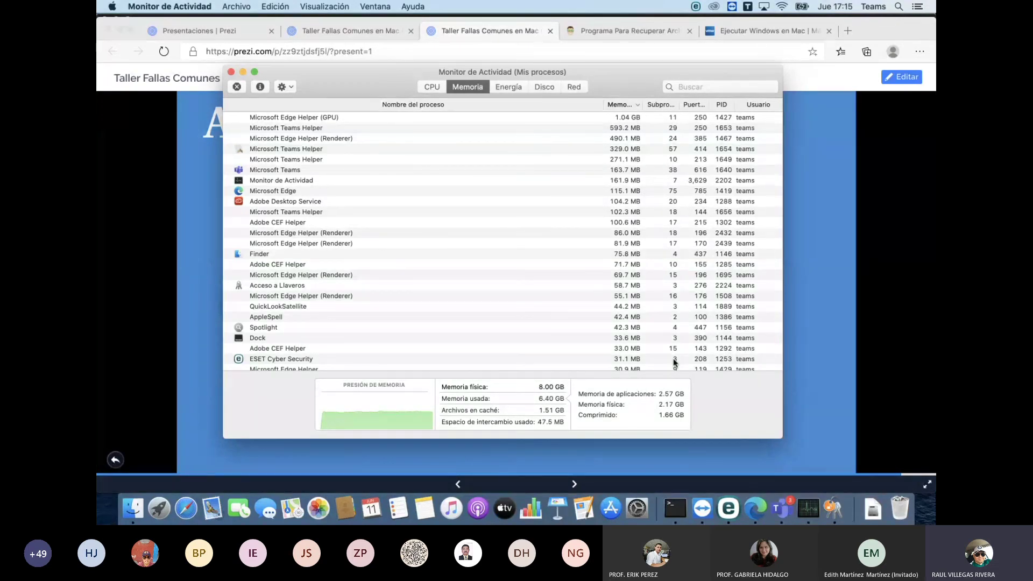
# Open the Aplicaciones folder in Finder and select the Microsoft Excel application.
pyautogui.click(132, 508)
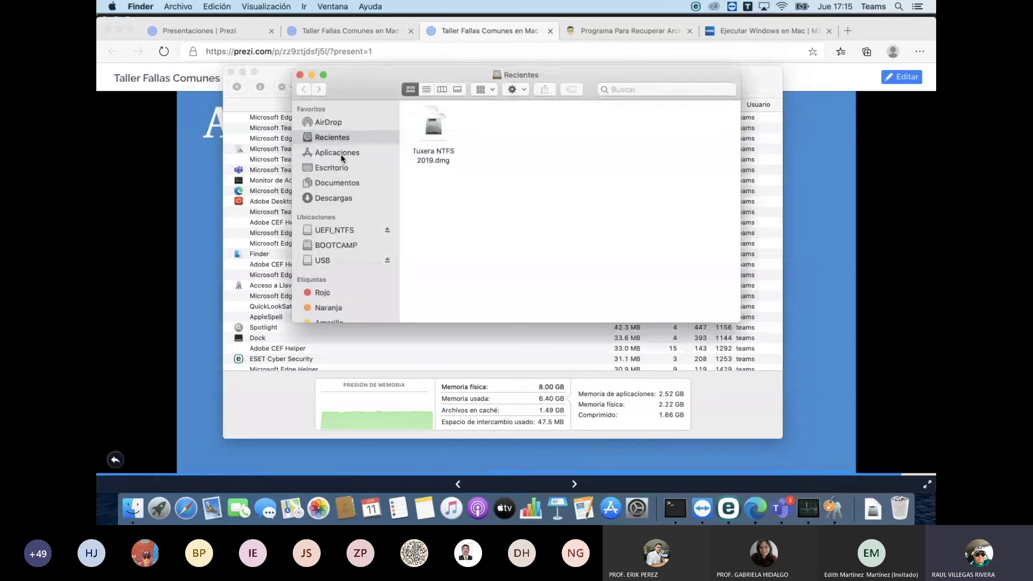
pyautogui.click(340, 154)
pyautogui.scroll(-5, 554, 200)
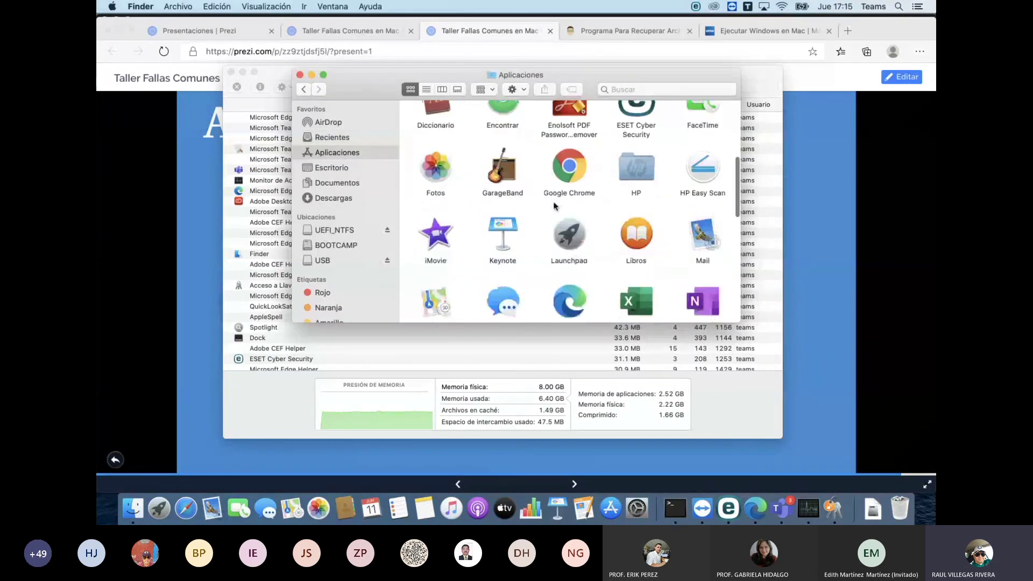
pyautogui.scroll(-4, 555, 206)
pyautogui.scroll(1, 555, 206)
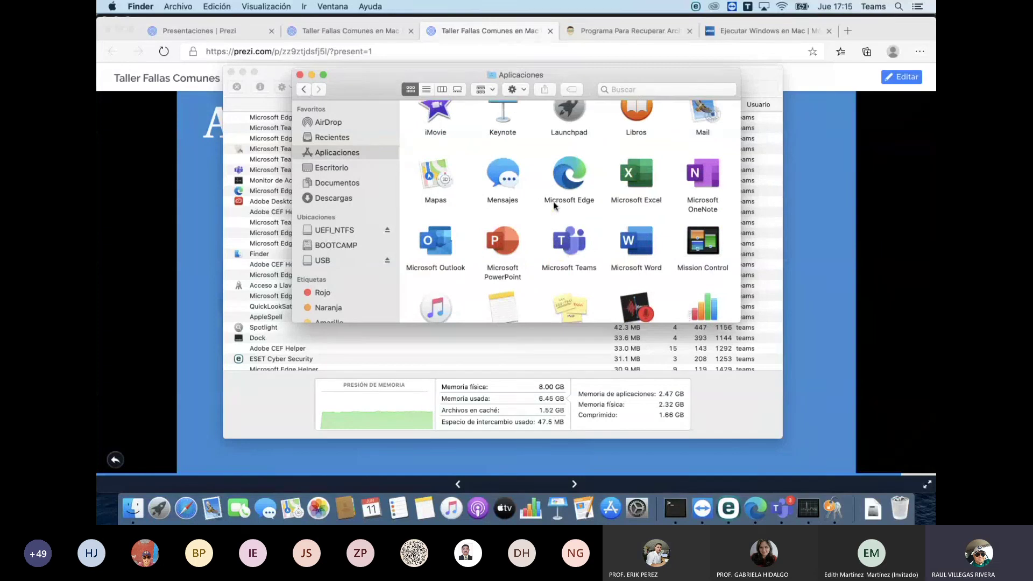
pyautogui.click(629, 172)
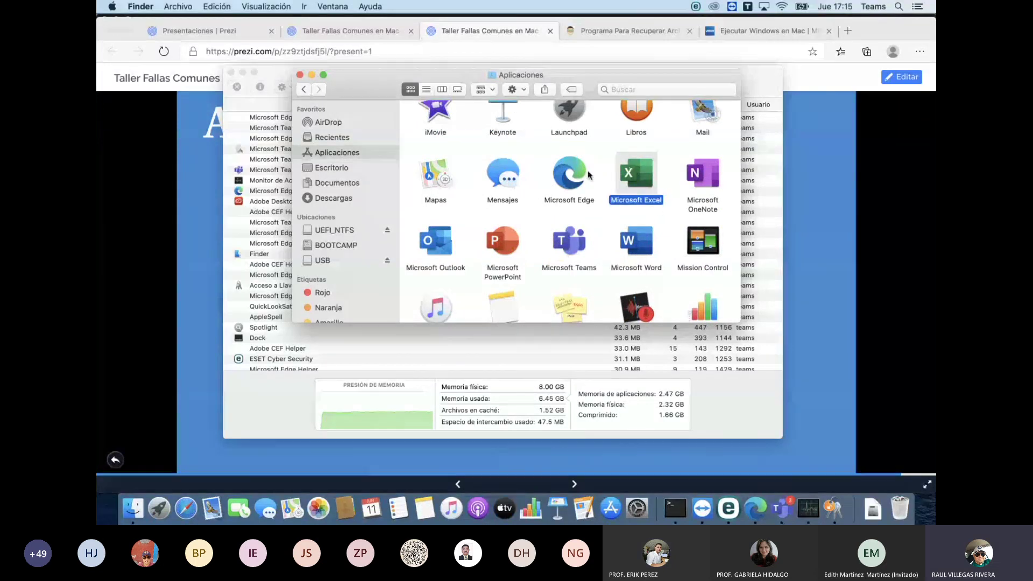
pyautogui.scroll(-1, 639, 170)
pyautogui.moveTo(638, 170)
pyautogui.mouseDown()
pyautogui.moveTo(764, 393)
pyautogui.moveTo(900, 503)
pyautogui.moveTo(686, 183)
pyautogui.moveTo(645, 172)
pyautogui.mouseUp()
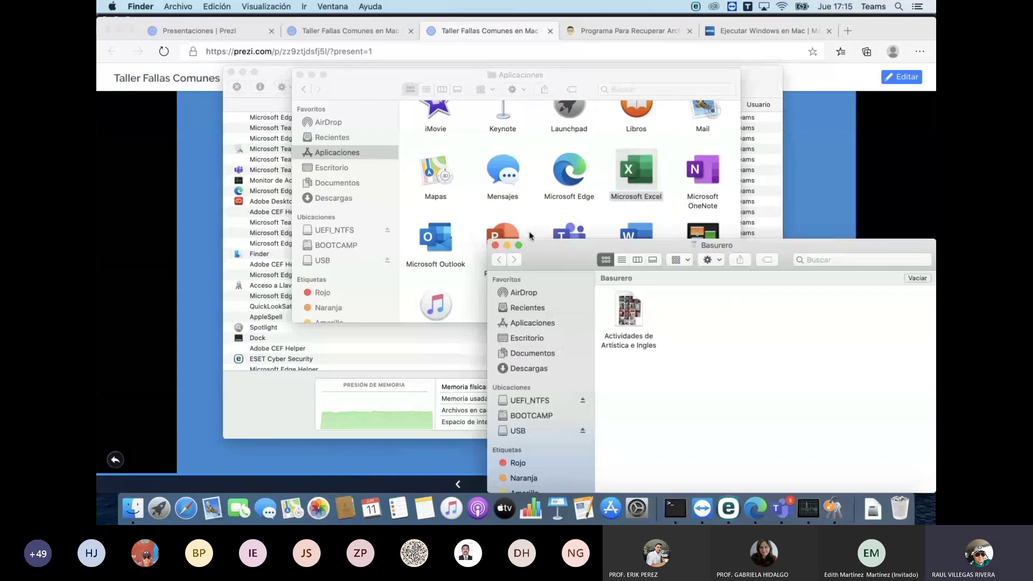
# Close the Basurero, Aplicaciones and Monitor de Actividad windows to reveal the presentation.
pyautogui.click(495, 245)
pyautogui.click(596, 155)
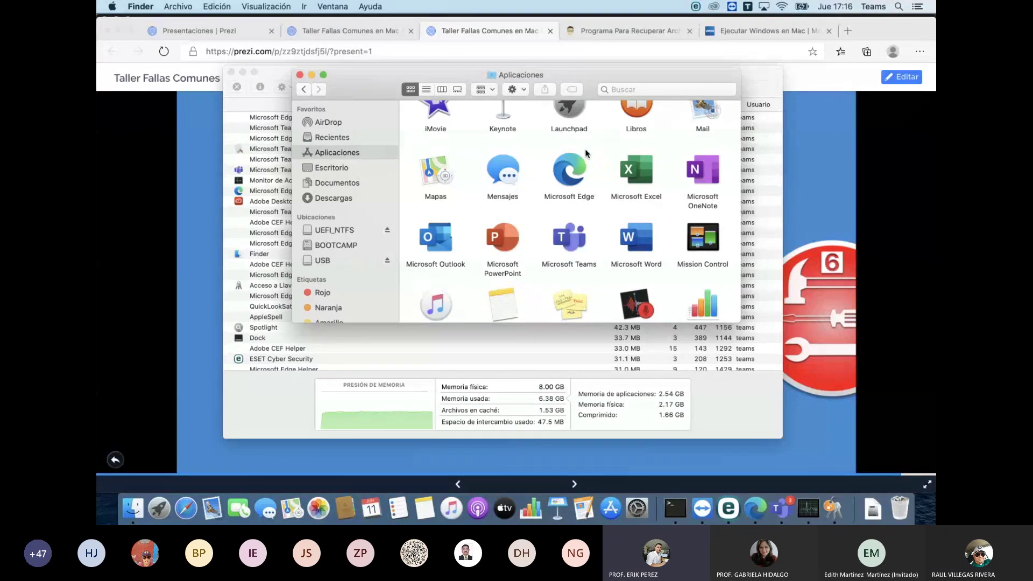
pyautogui.click(300, 75)
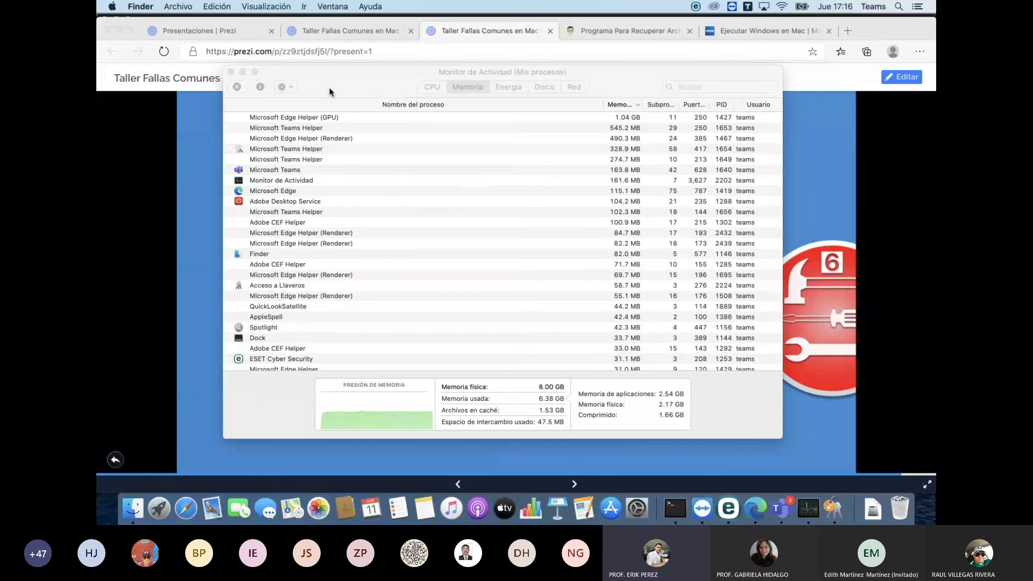
pyautogui.click(231, 72)
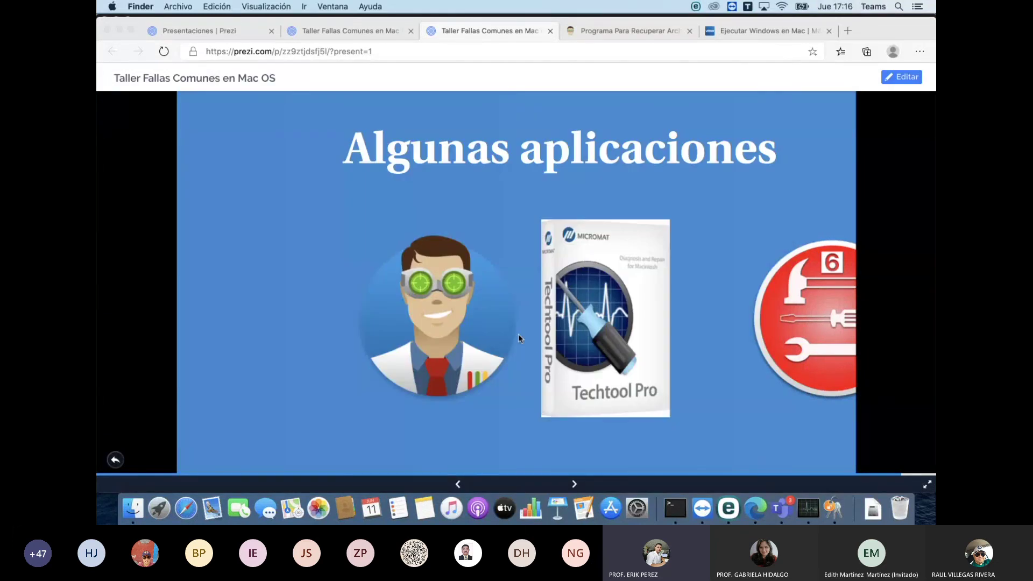
# Switch to the Microsoft Teams meeting and mute the microphone.
pyautogui.click(781, 511)
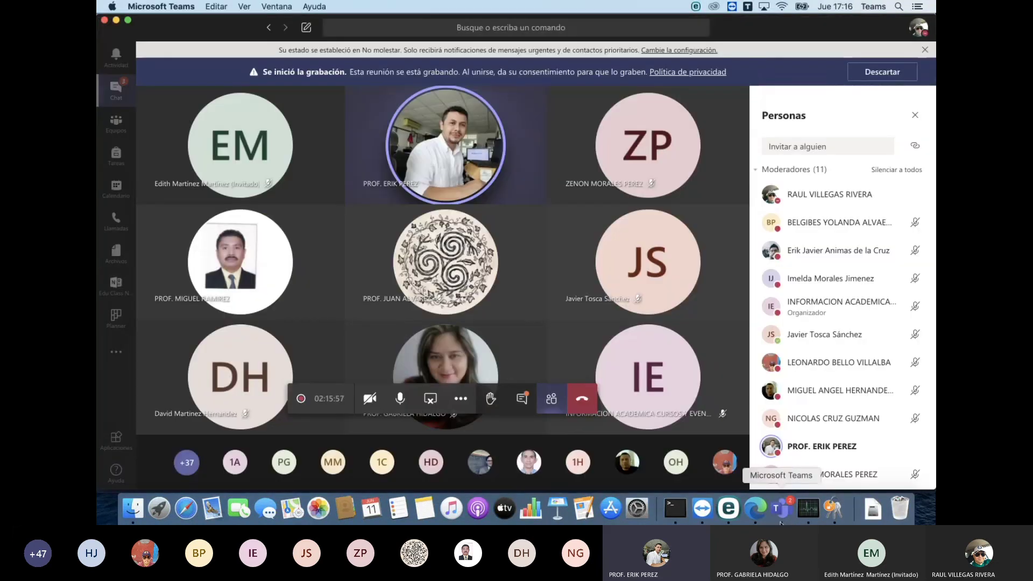
pyautogui.click(401, 399)
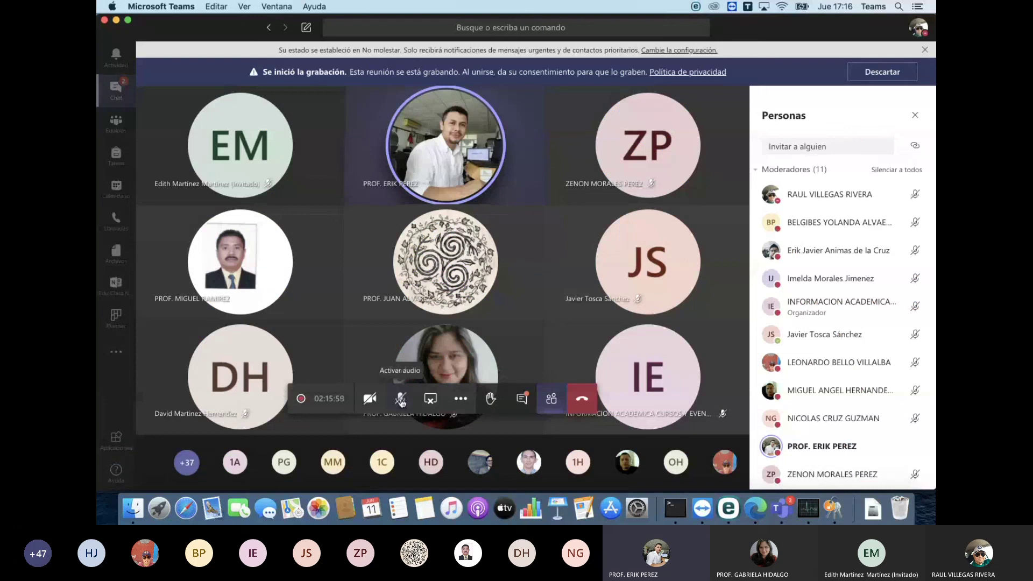